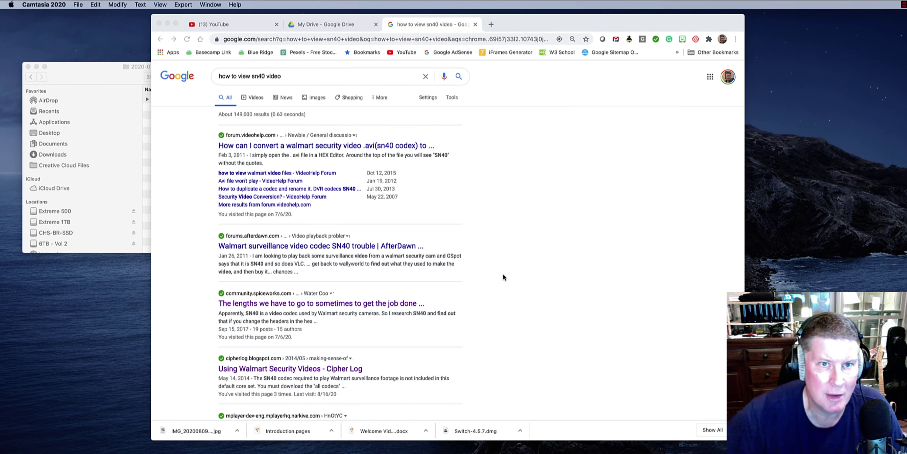
Look through the Google results for "how to view sn40 video" down to the related searches
scroll(496, 220, "down", 3)
scroll(492, 222, "down", 2)
scroll(492, 224, "up", 5)
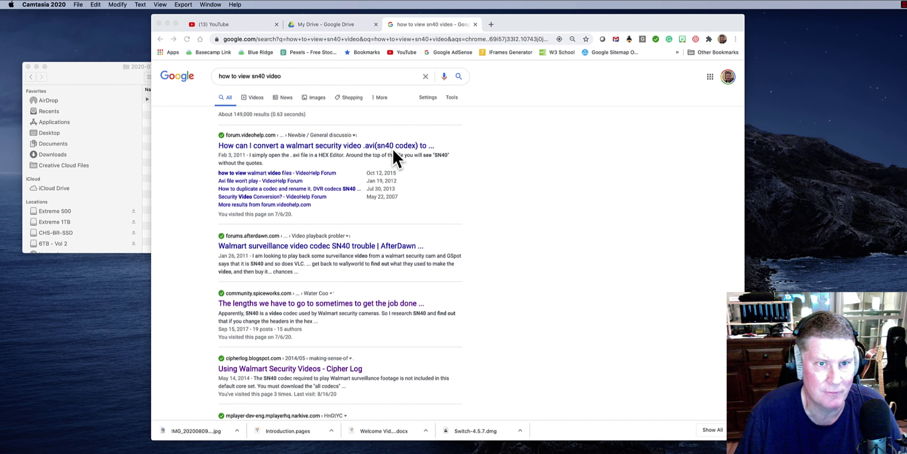
scroll(376, 214, "down", 5)
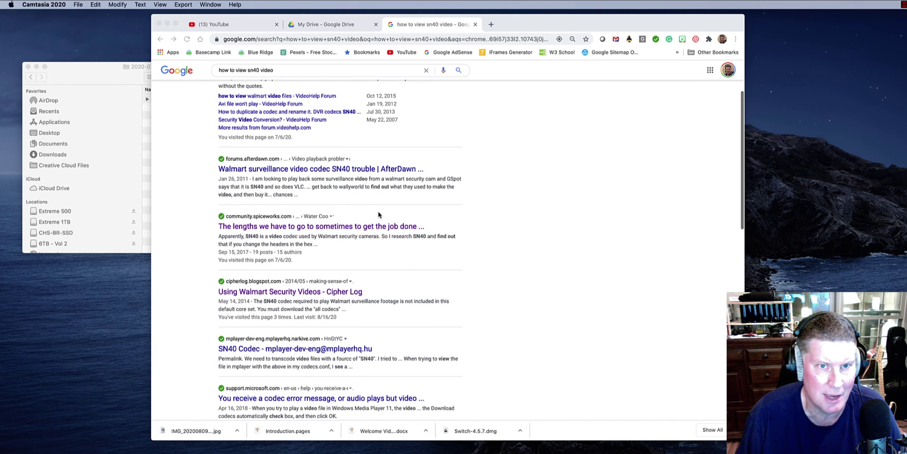
scroll(442, 242, "down", 4)
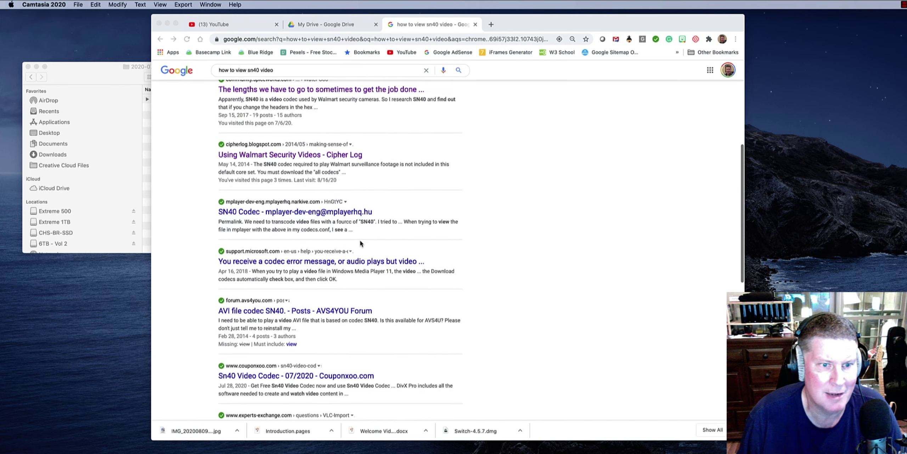
scroll(342, 247, "down", 2)
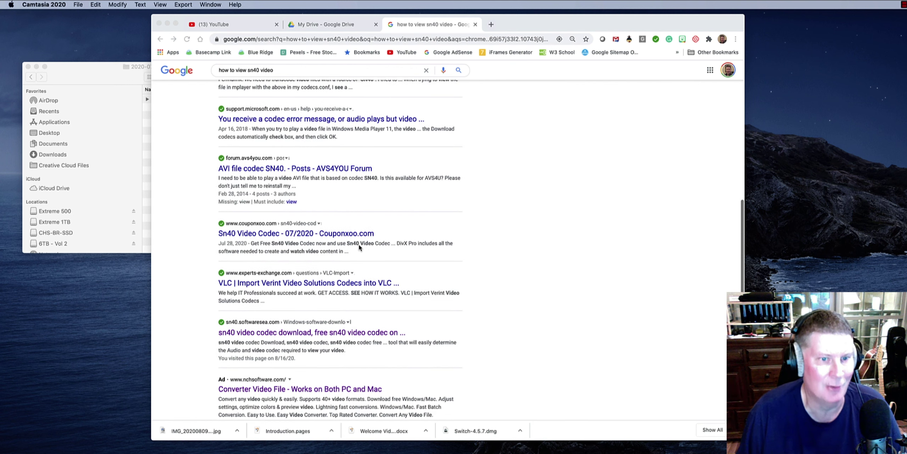
scroll(392, 289, "down", 3)
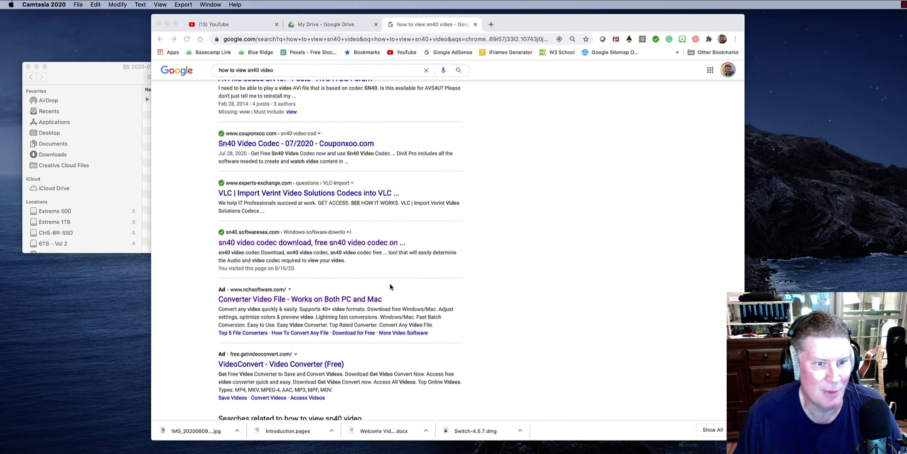
scroll(390, 287, "down", 2)
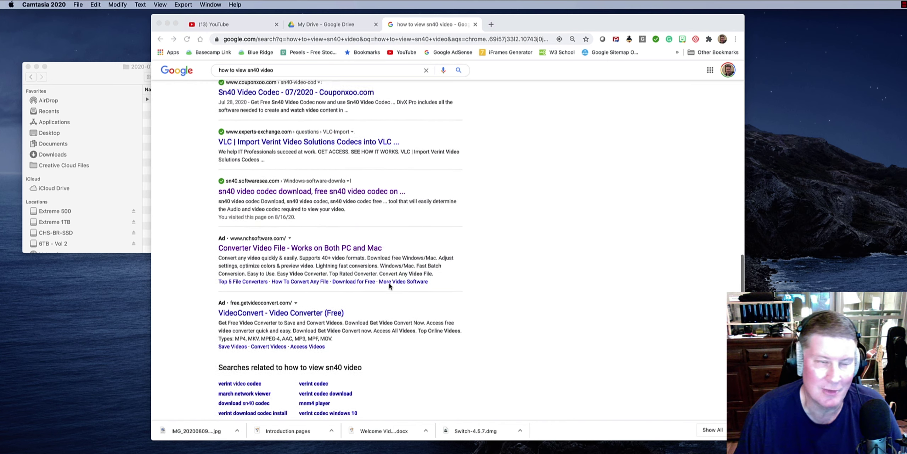
scroll(389, 285, "up", 15)
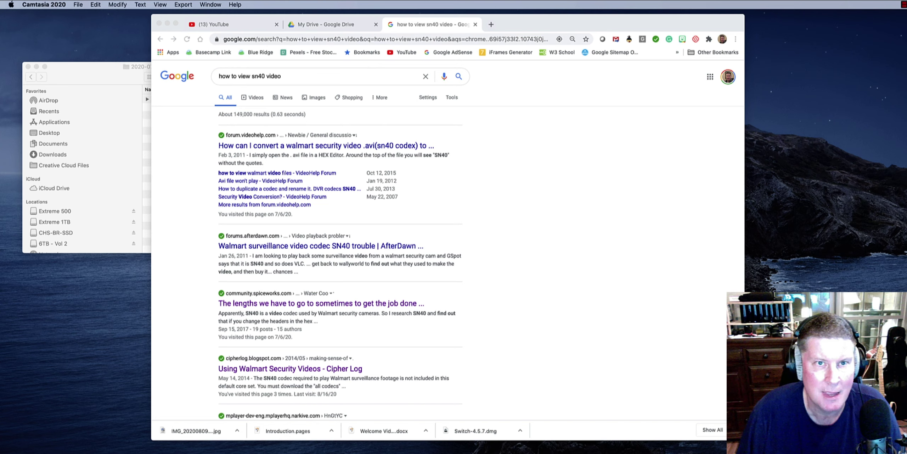
Search Google for "telestream switch" in a new browser tab
left_click(491, 25)
type("tel")
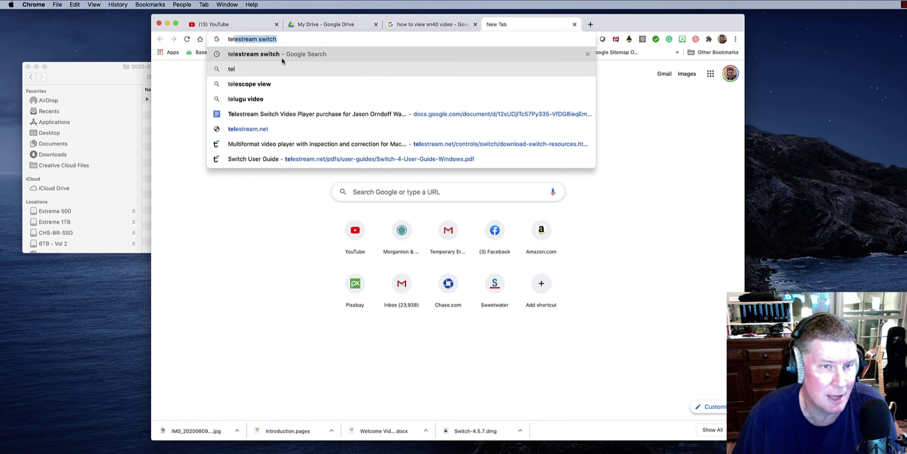
left_click(282, 39)
key("Return")
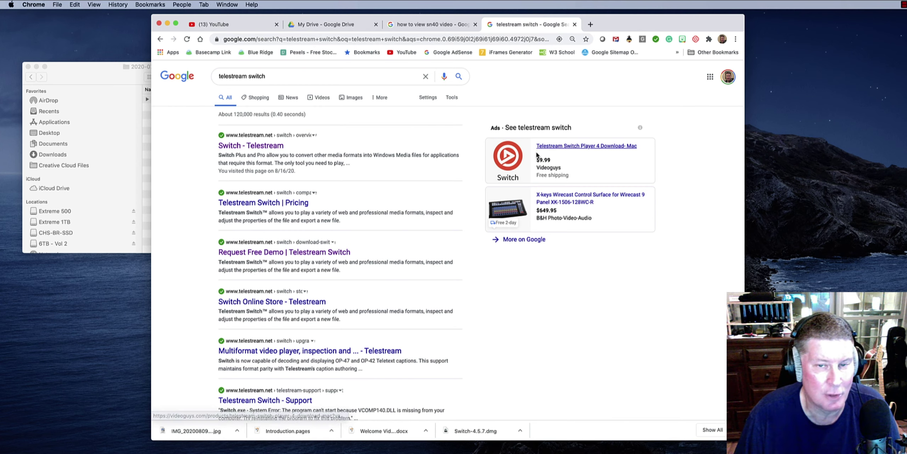
Open the Telestream Switch product page and go to its online store to compare the Player, Plus and Pro editions
left_click(267, 149)
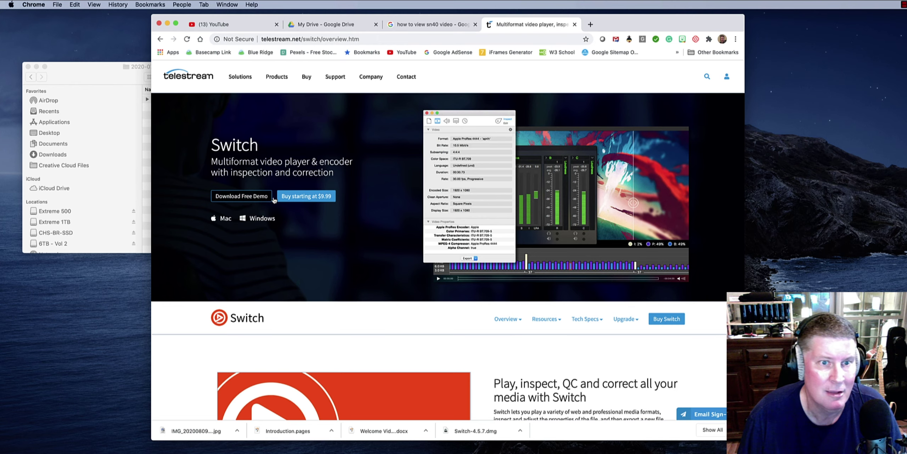
left_click(301, 199)
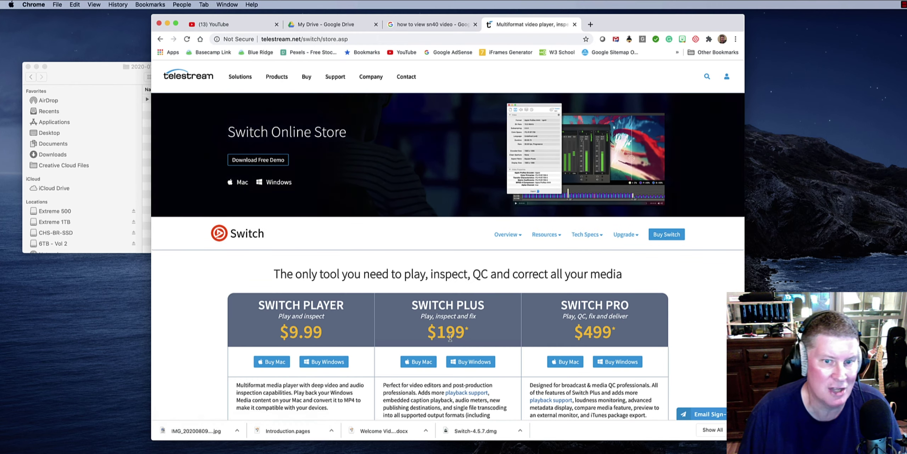
scroll(468, 351, "down", 5)
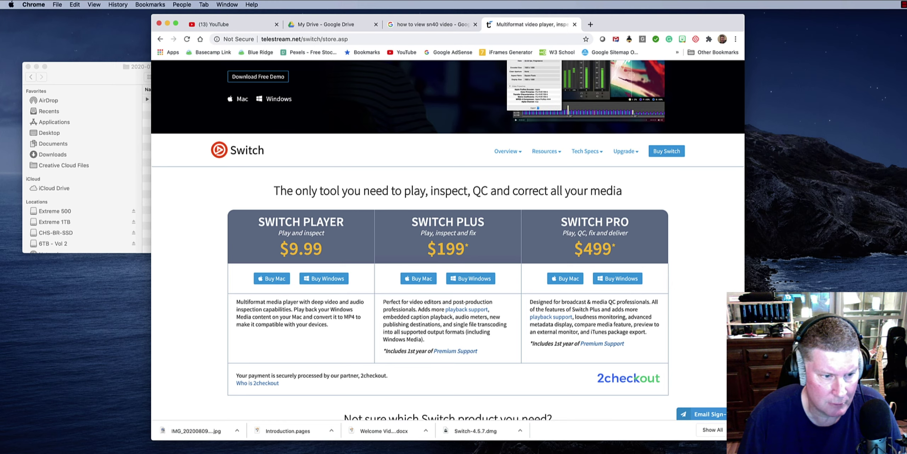
Launch the Switch application and open the 19 MB Export__EXTERIOR AVI movie in it
key("F4")
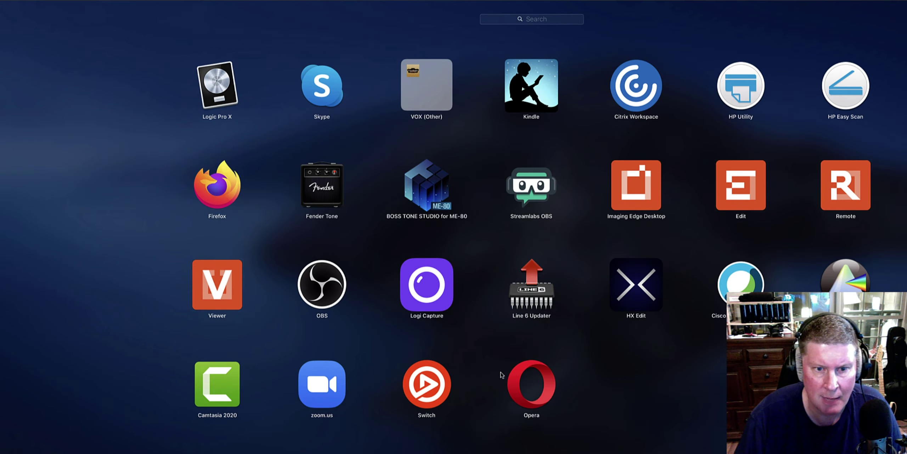
left_click(427, 387)
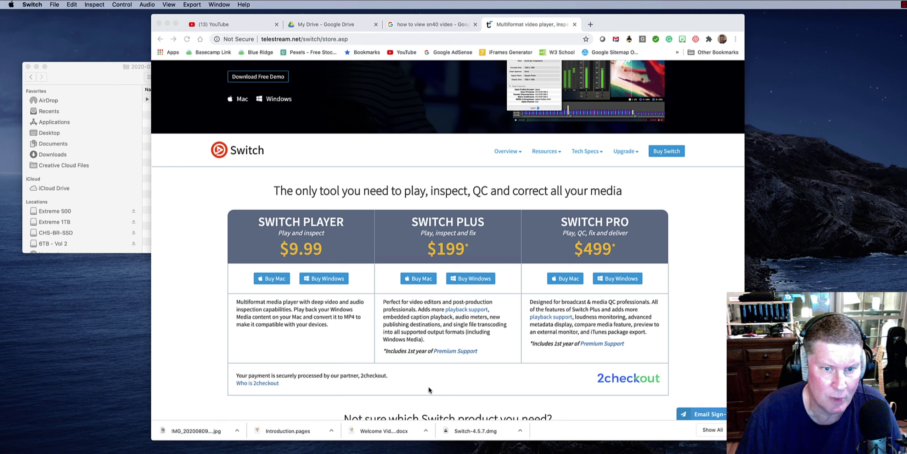
left_click(56, 5)
left_click(61, 15)
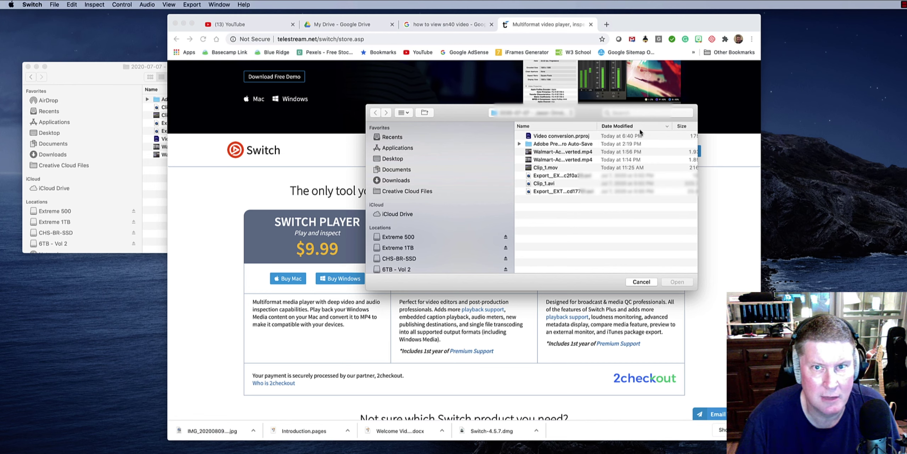
left_click_drag(701, 152, 800, 152)
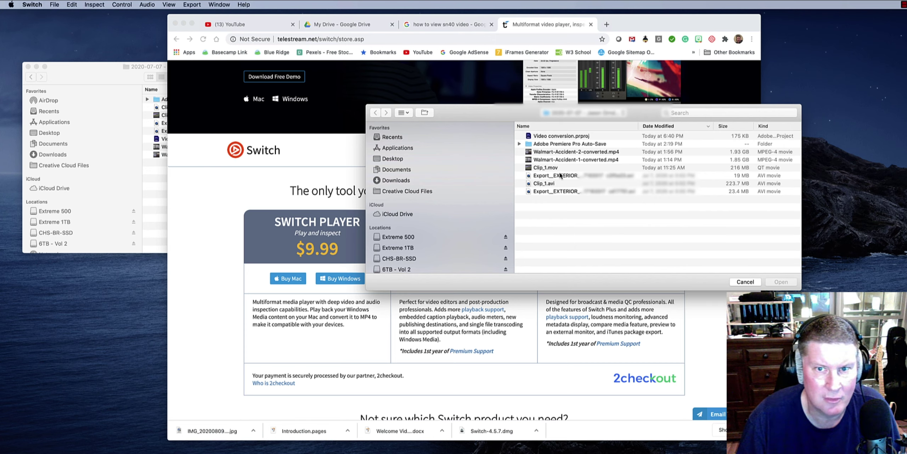
left_click(540, 177)
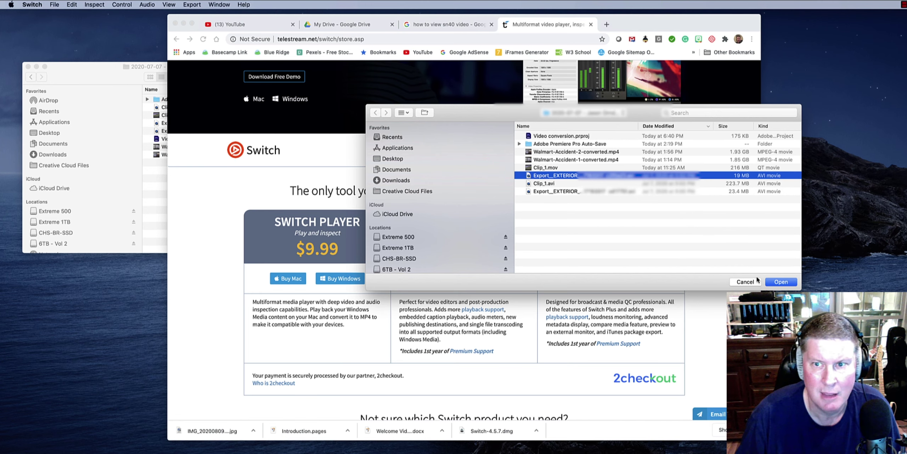
left_click(781, 283)
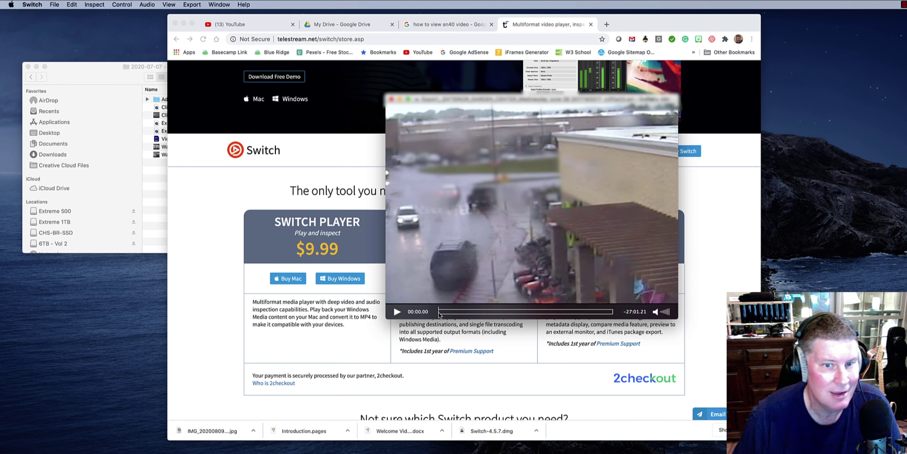
Scrub the surveillance video to about 15:19, play a short portion and pause it
left_click_drag(439, 315, 452, 316)
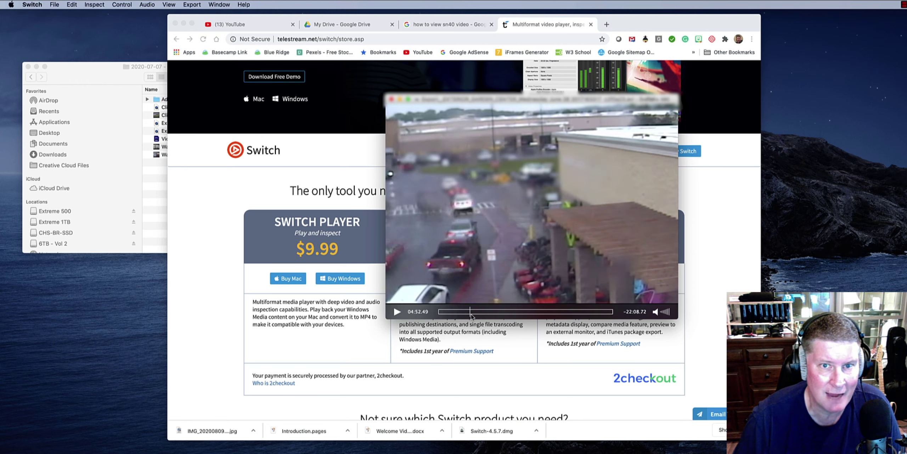
left_click_drag(471, 315, 536, 317)
left_click(397, 311)
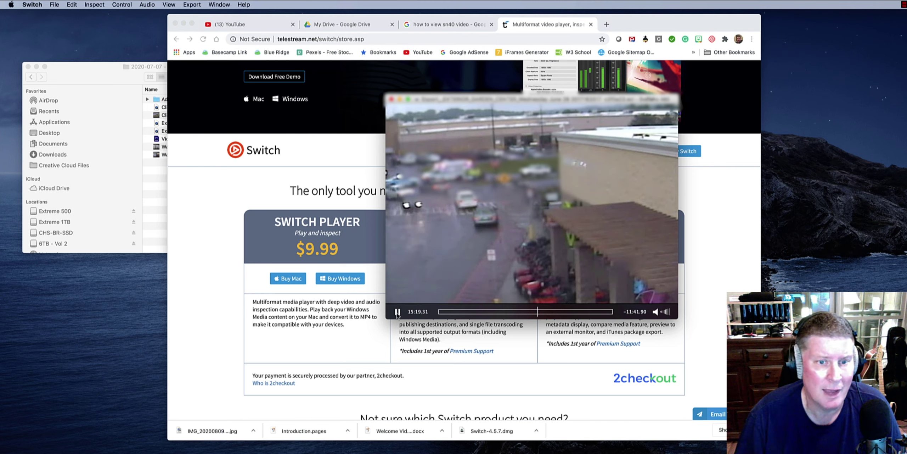
left_click(398, 313)
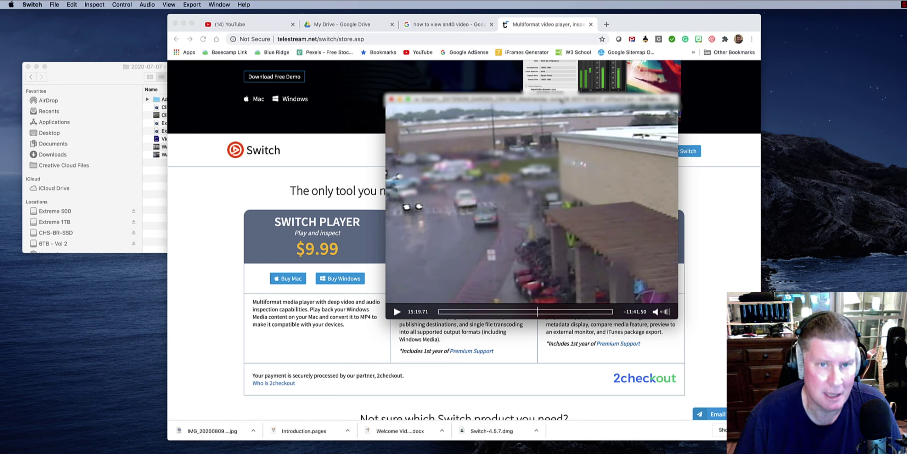
Move the video player window over the browser's upper area and enlarge it to about 1253 x 854
left_click_drag(562, 101, 374, 46)
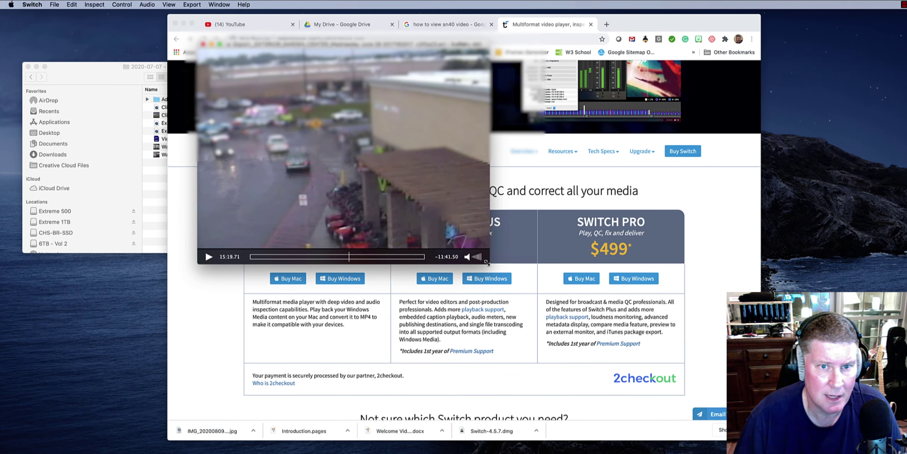
left_click_drag(487, 262, 727, 419)
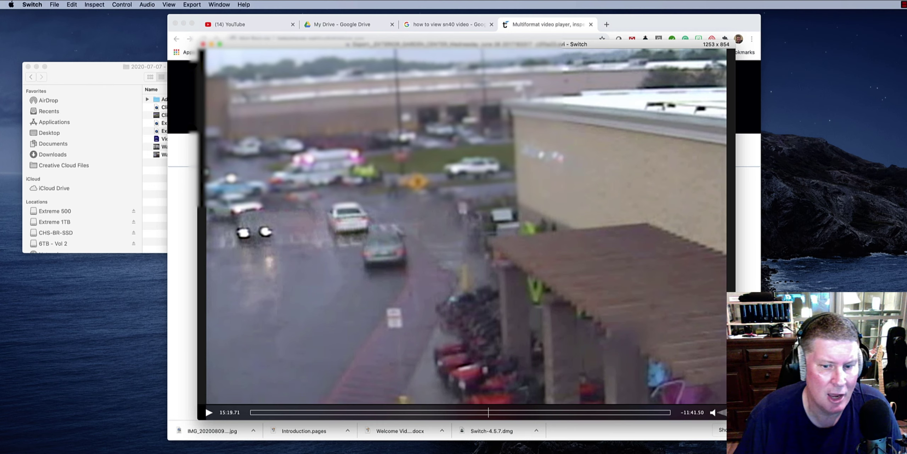
Switch to Chrome and review the "how to view sn40 video" results again, ending on the Telestream Switch store page
key("super+Tab")
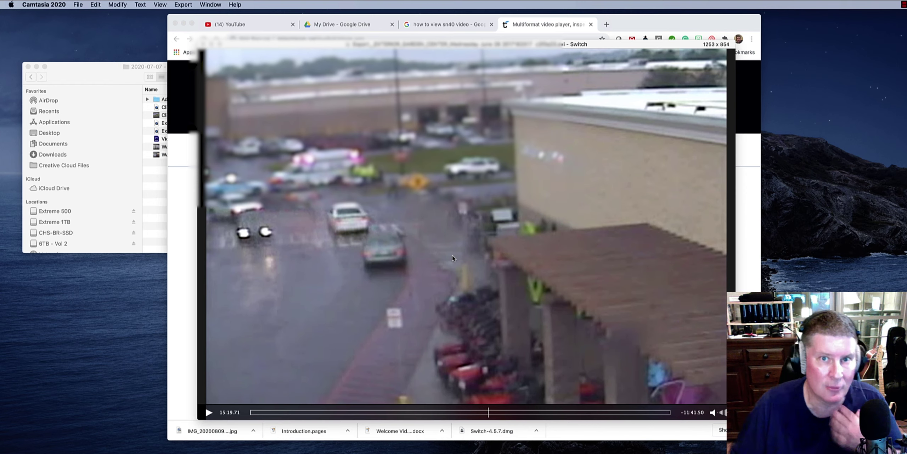
left_click(542, 24)
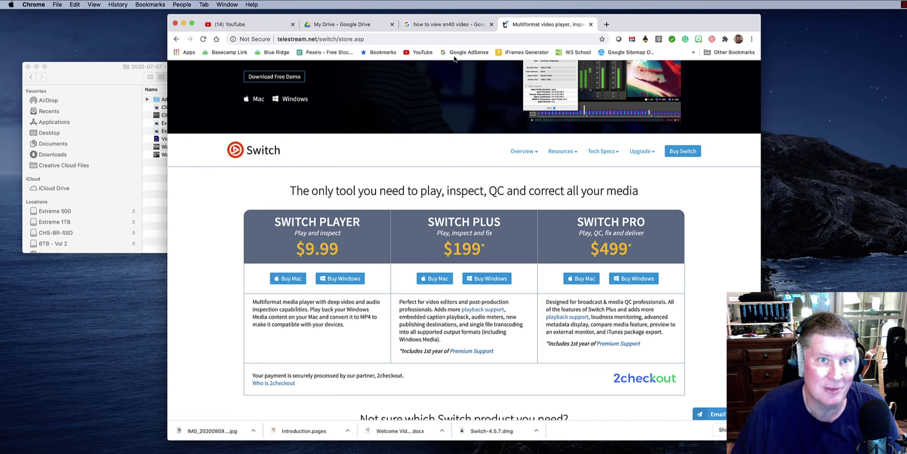
left_click(413, 25)
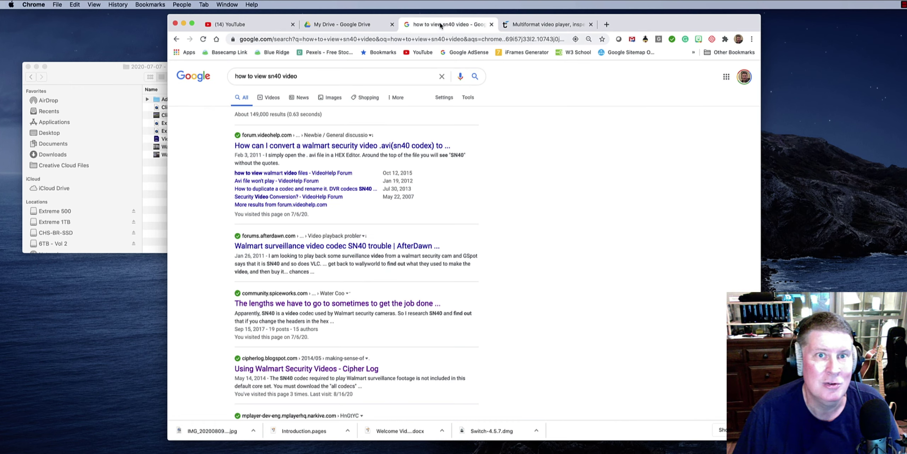
scroll(303, 283, "down", 5)
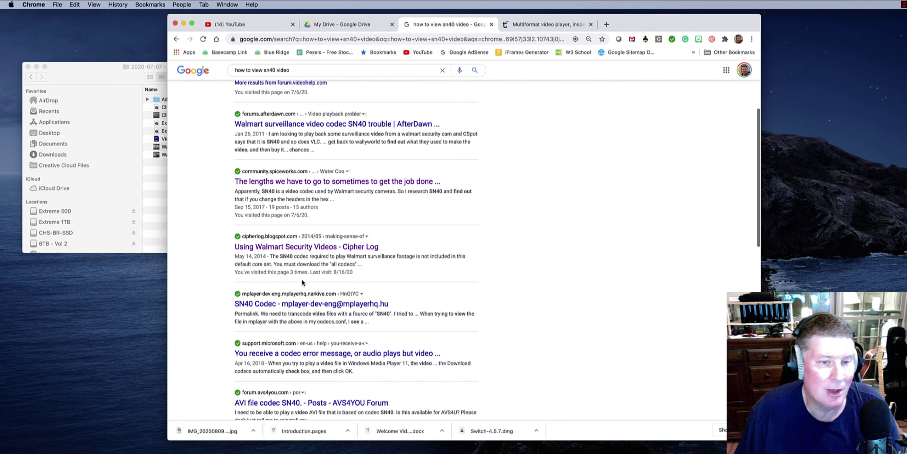
scroll(376, 285, "down", 1)
scroll(372, 288, "down", 2)
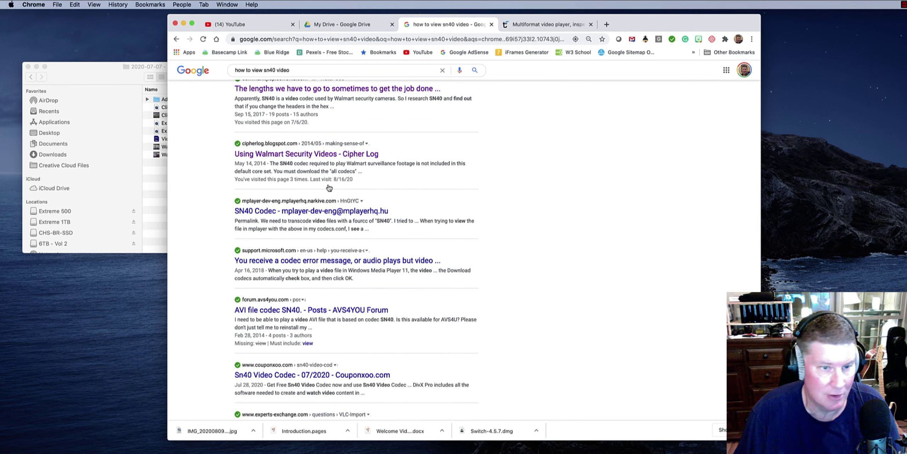
scroll(339, 229, "down", 4)
scroll(339, 228, "down", 4)
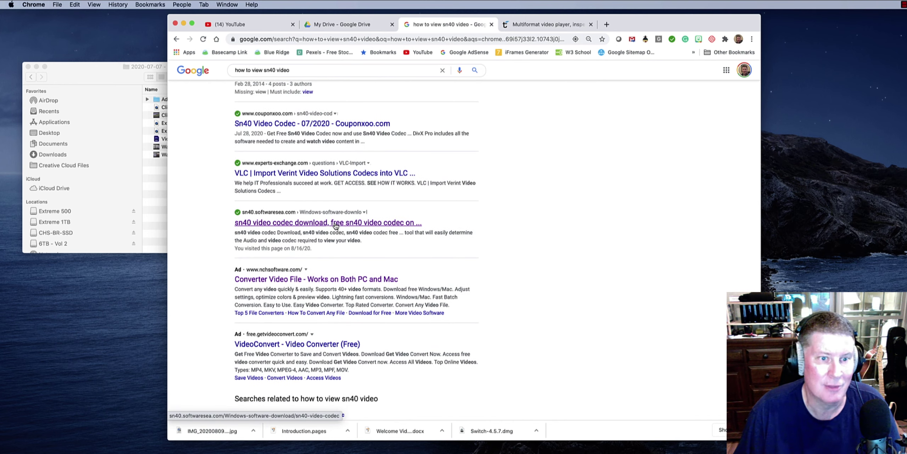
scroll(336, 225, "up", 10)
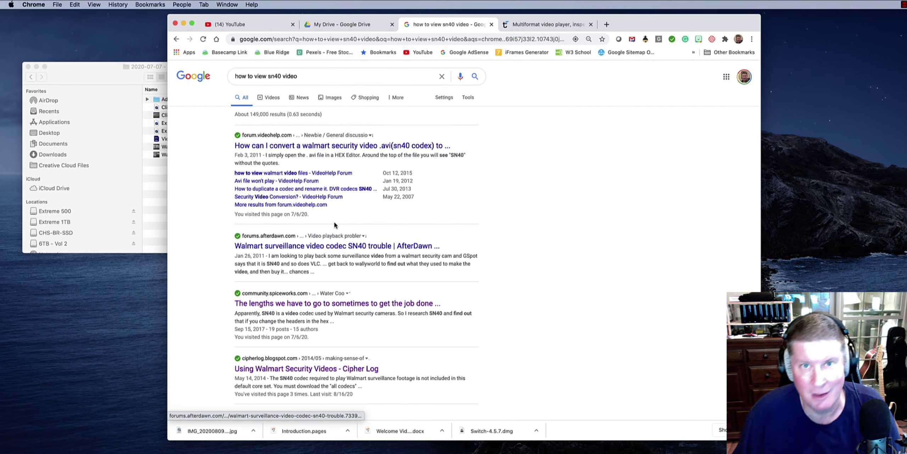
left_click(528, 26)
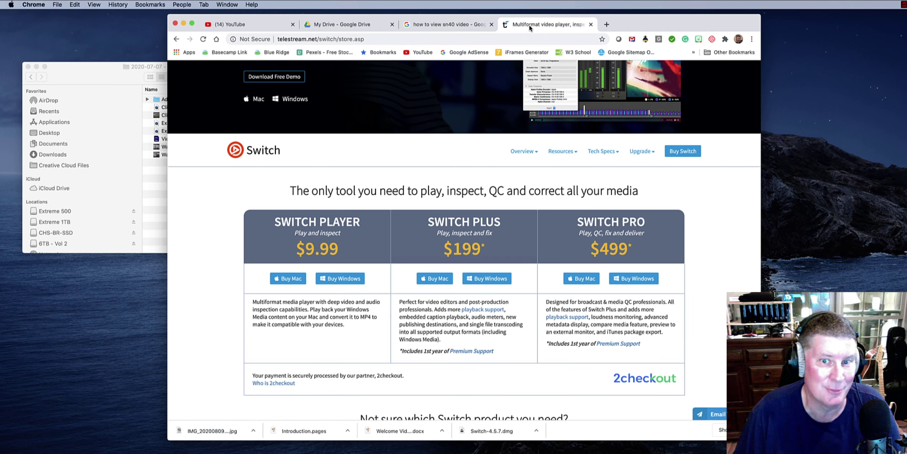